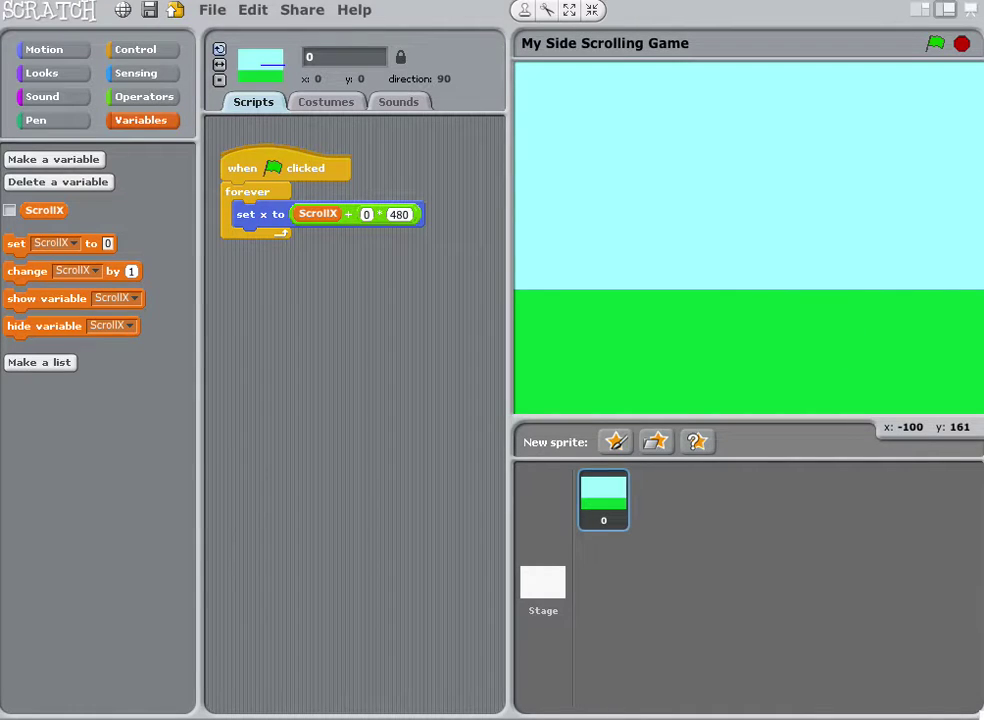
# Duplicate background sprite 0 into Sprite1 and select the new copy.
pyautogui.rightClick(604, 507)
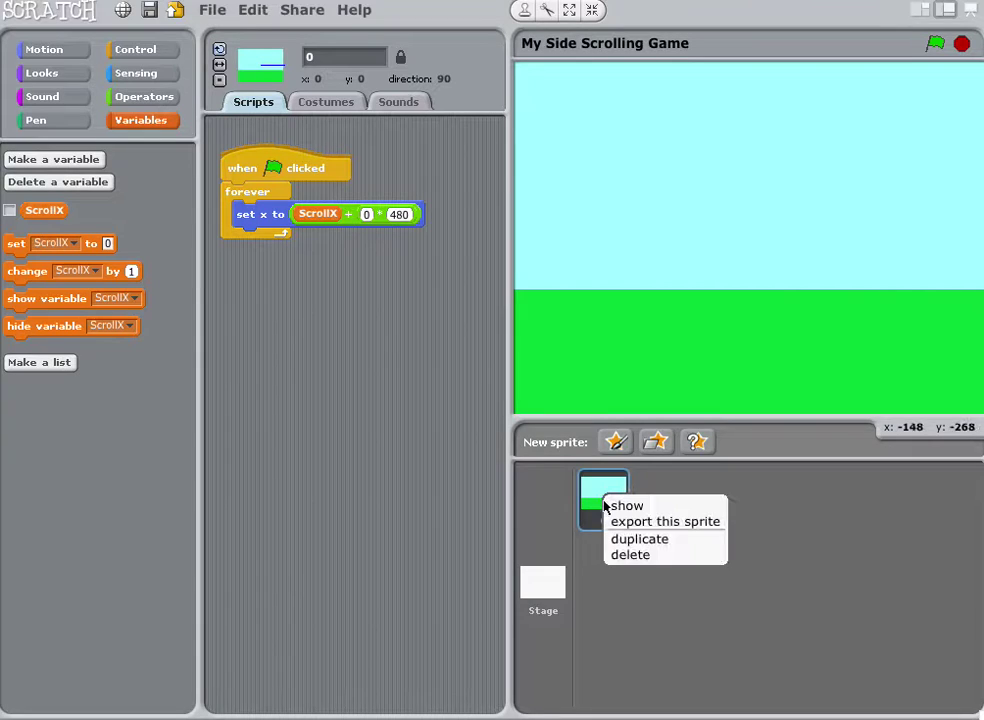
pyautogui.click(657, 541)
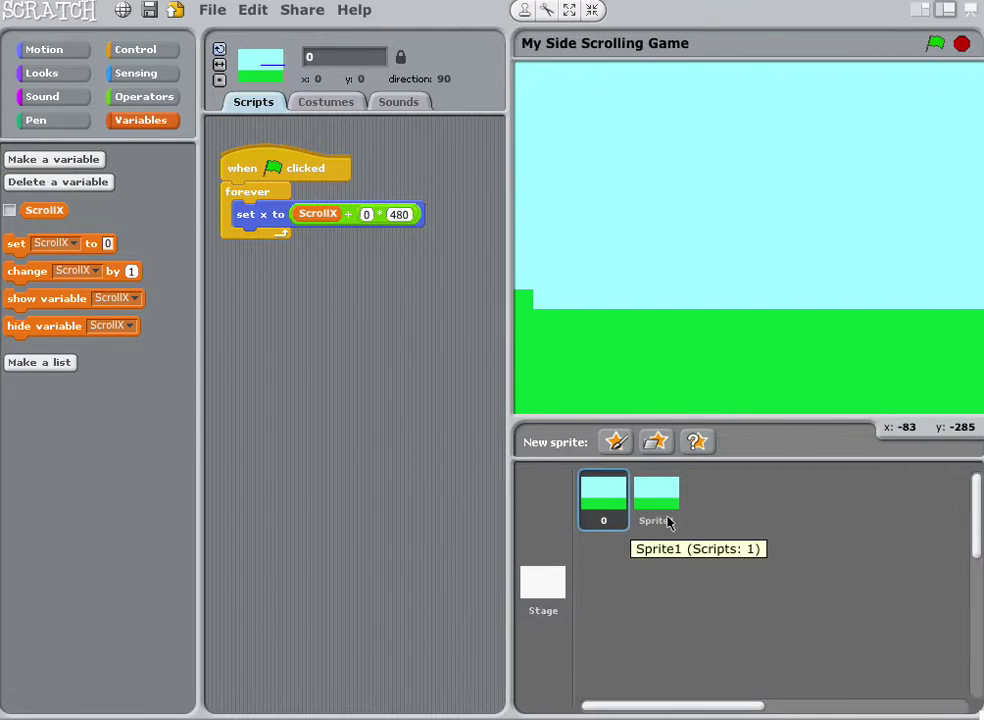
pyautogui.click(668, 521)
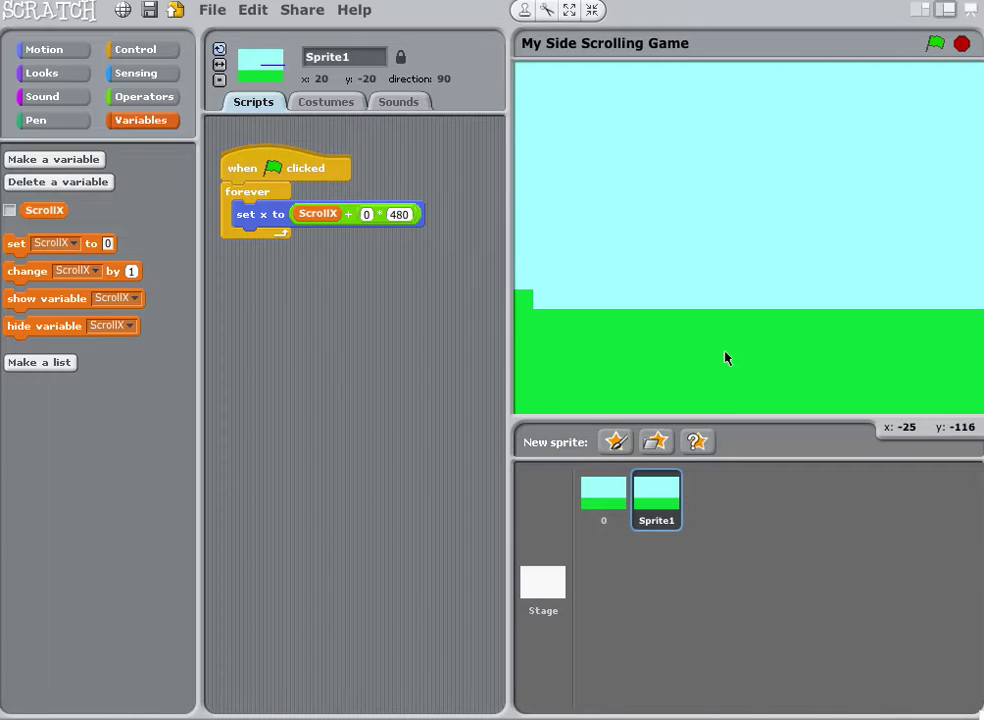
# Drag Sprite1 to x 7, y 0 so its ground matches sprite 0, comparing both.
pyautogui.moveTo(727, 358)
pyautogui.mouseDown()
pyautogui.moveTo(713, 340)
pyautogui.moveTo(747, 351)
pyautogui.moveTo(747, 303)
pyautogui.moveTo(729, 334)
pyautogui.moveTo(727, 325)
pyautogui.moveTo(713, 338)
pyautogui.mouseUp()
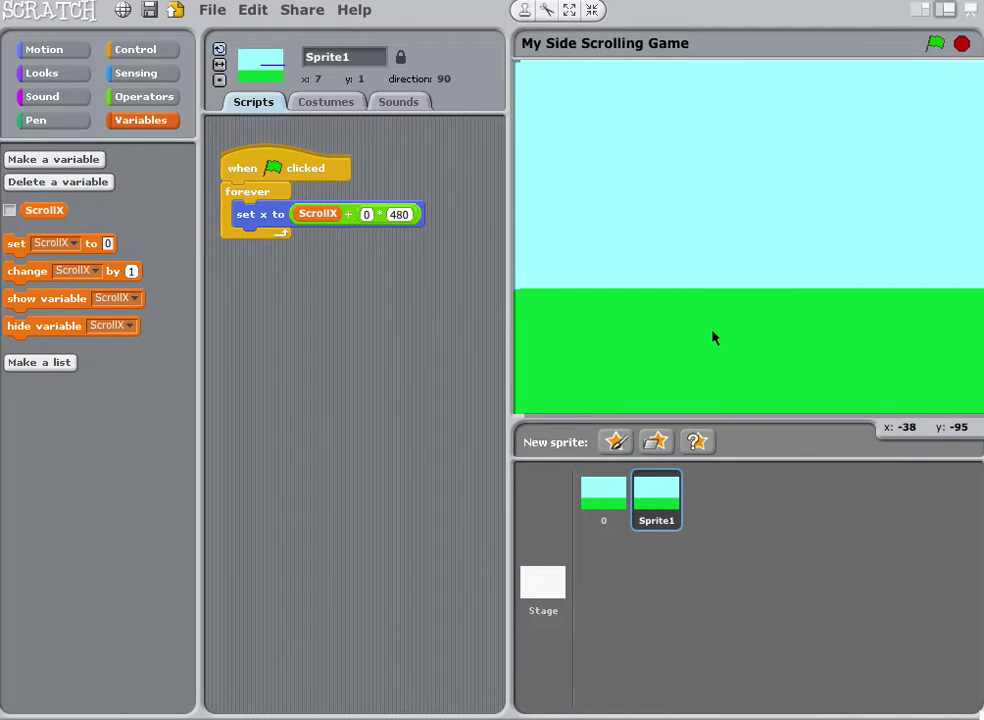
pyautogui.moveTo(713, 338); pyautogui.dragTo(713, 339)
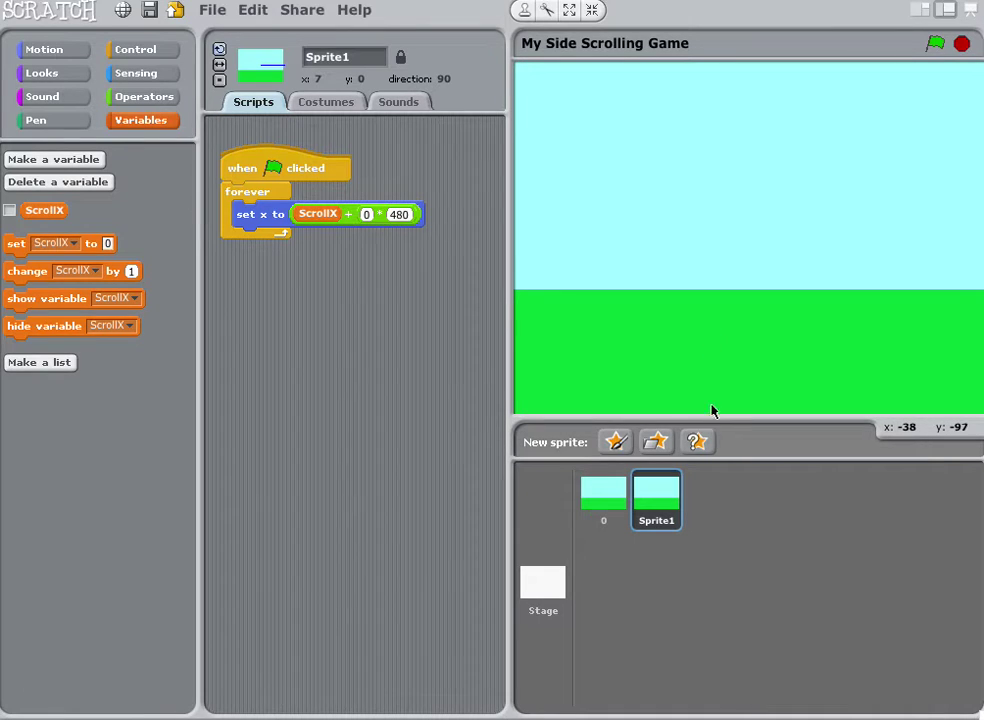
pyautogui.click(600, 500)
pyautogui.click(656, 495)
# Rename Sprite1 to '1' and change the set x block's multiplier from 0 to 1.
pyautogui.click(359, 64)
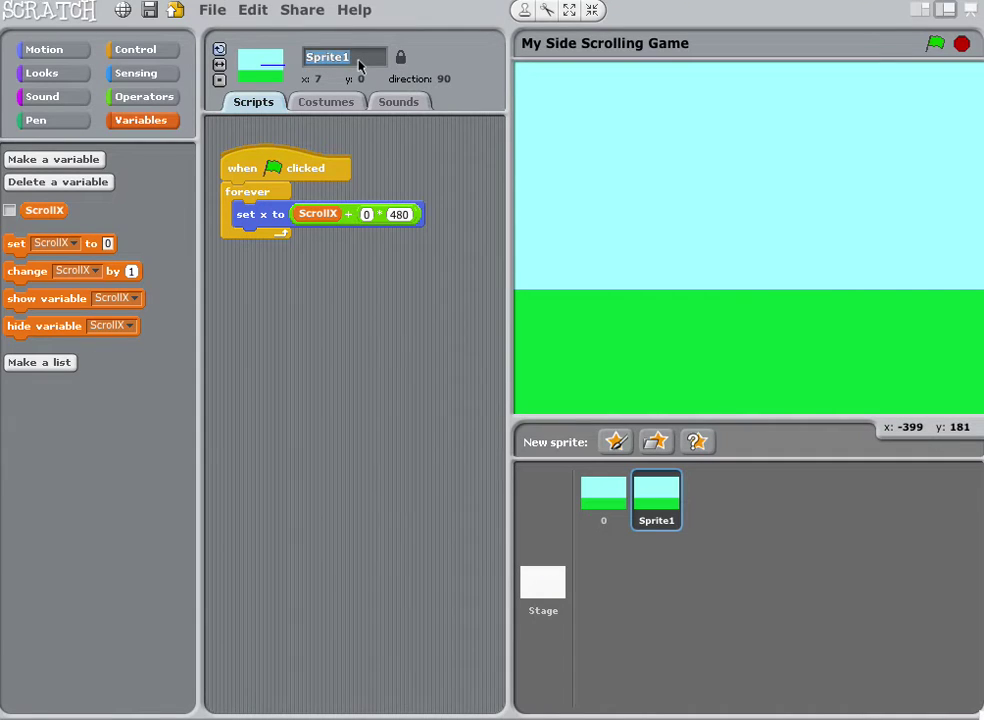
pyautogui.press('BackSpace')
pyautogui.write('1')
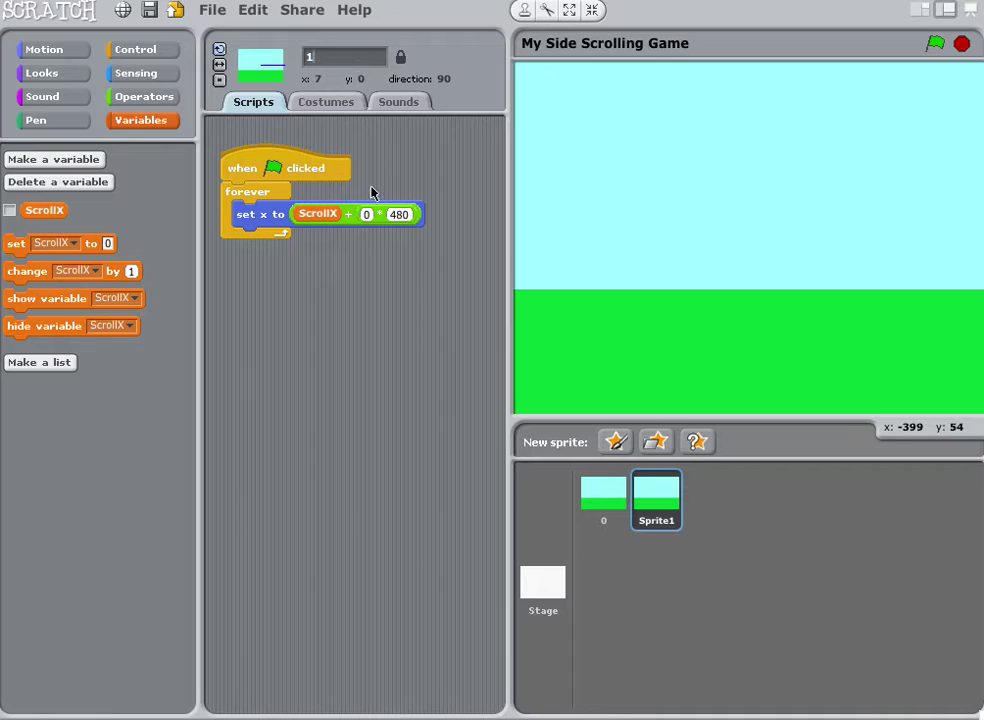
pyautogui.click(368, 218)
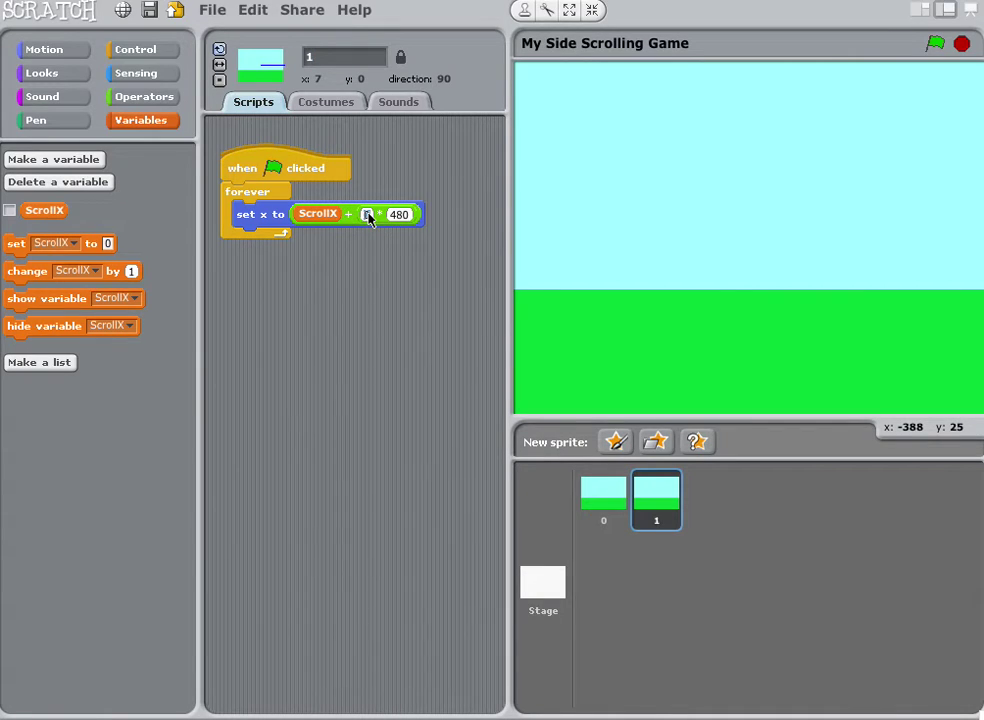